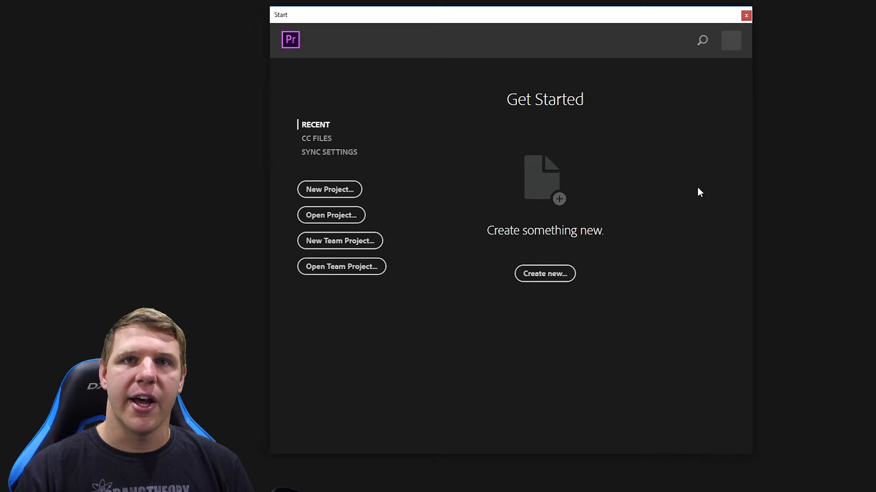
Step: Create a new project named "timelapse test"
click(548, 275)
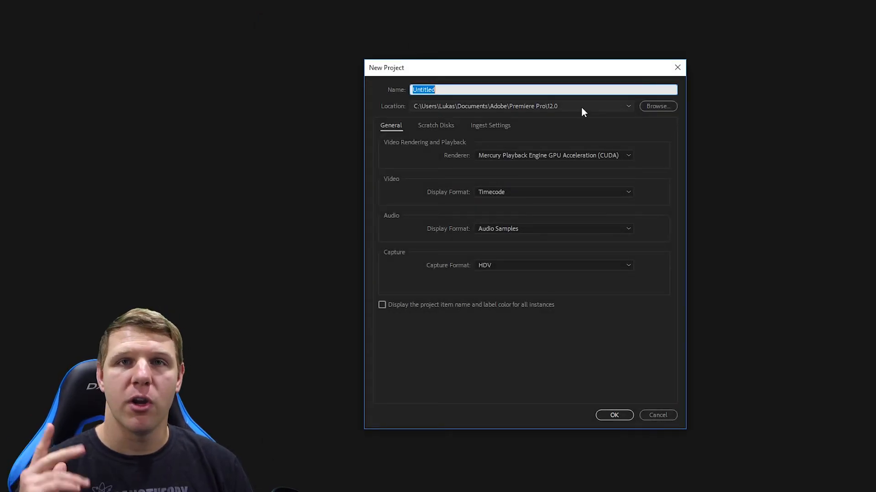
text(timelapse test)
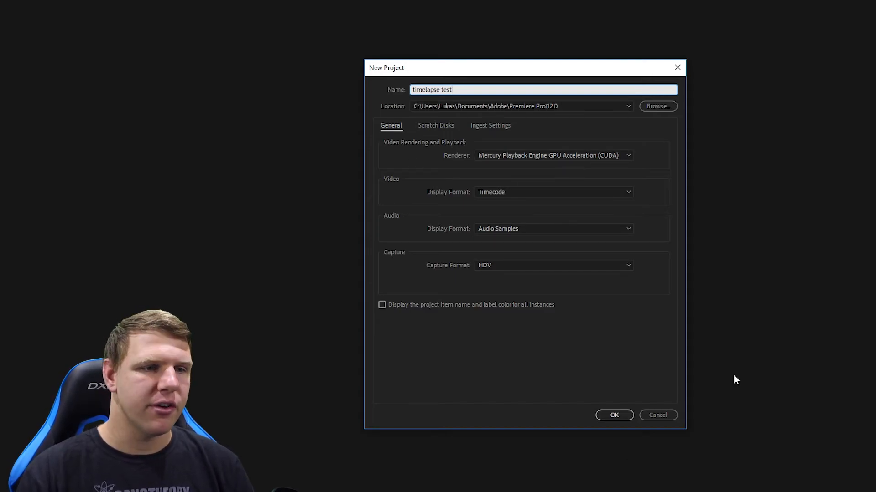
click(615, 415)
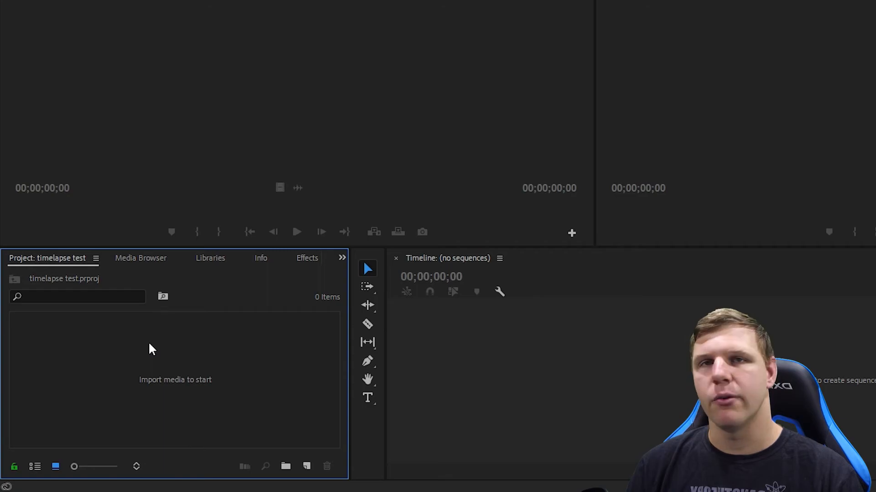
Step: Import the GoPro Car Trip video from the Gopro stuff folder into the project
double_click(149, 344)
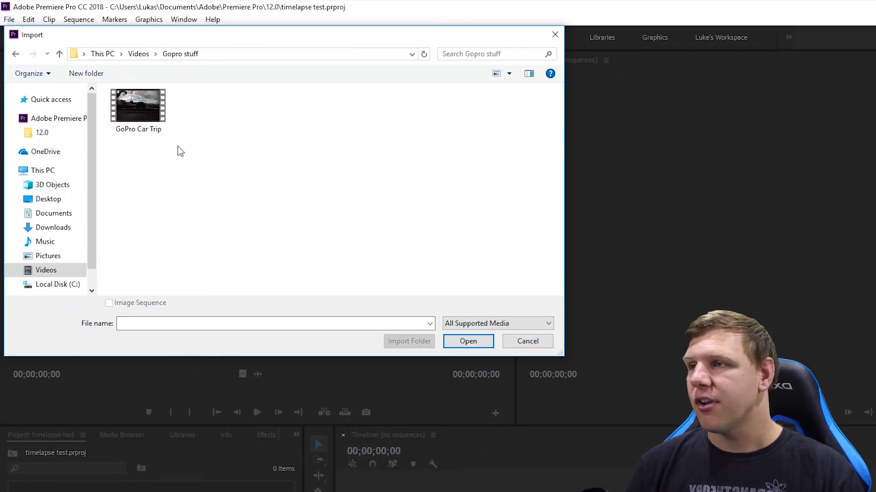
click(138, 107)
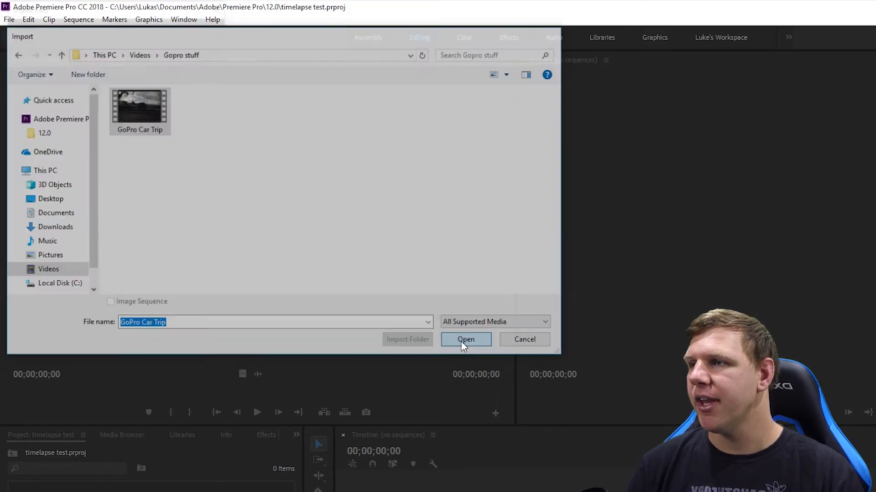
click(462, 342)
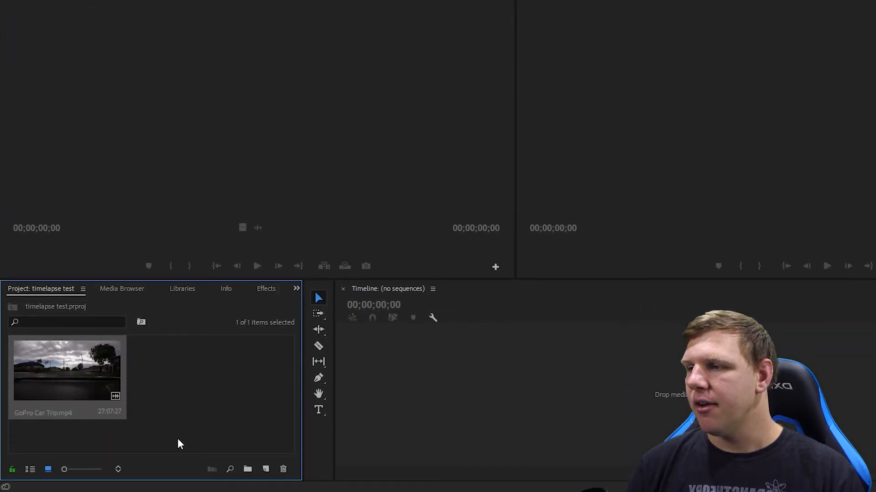
Step: Open the GoPro Car Trip clip, create a sequence from it, and delete the clip from that sequence
click(187, 376)
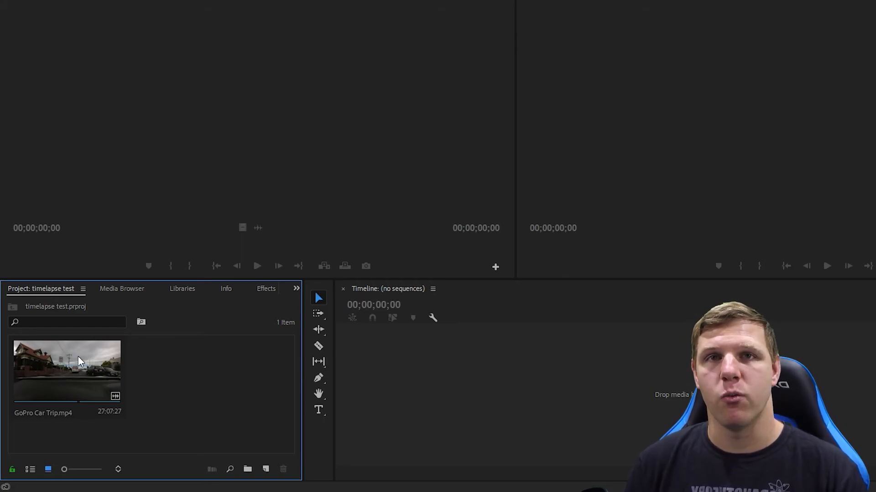
double_click(64, 371)
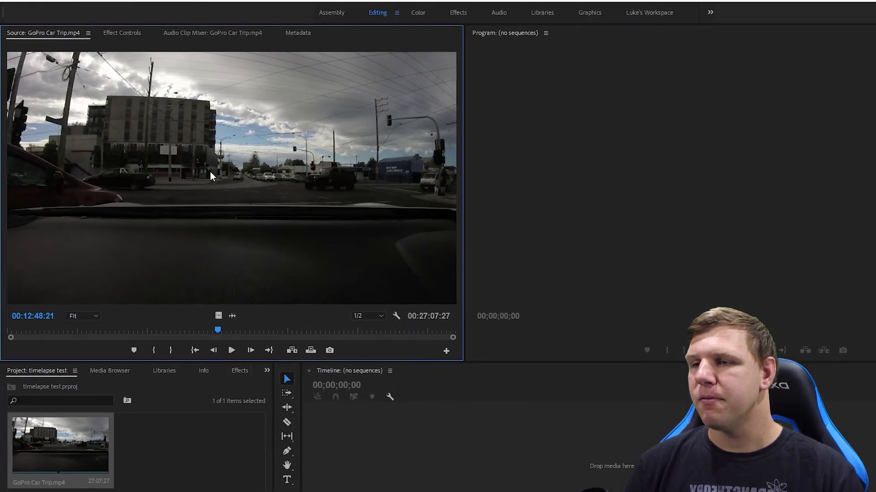
drag(488, 421, 488, 420)
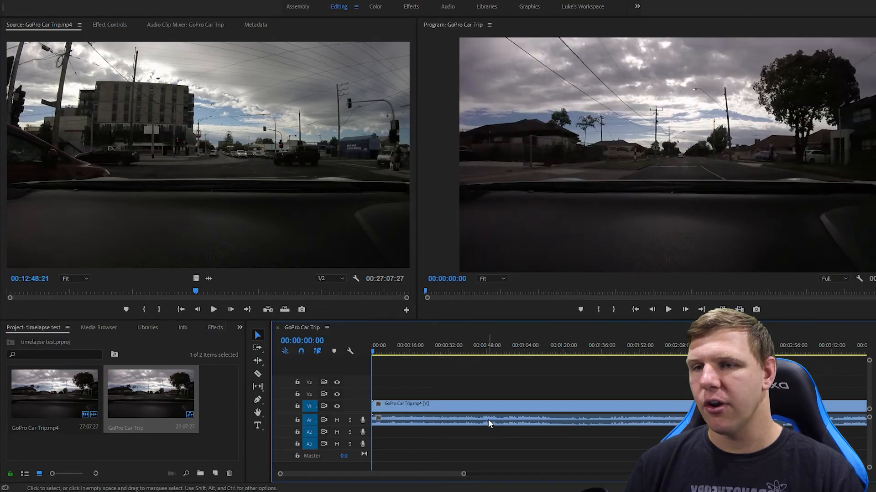
key(Delete)
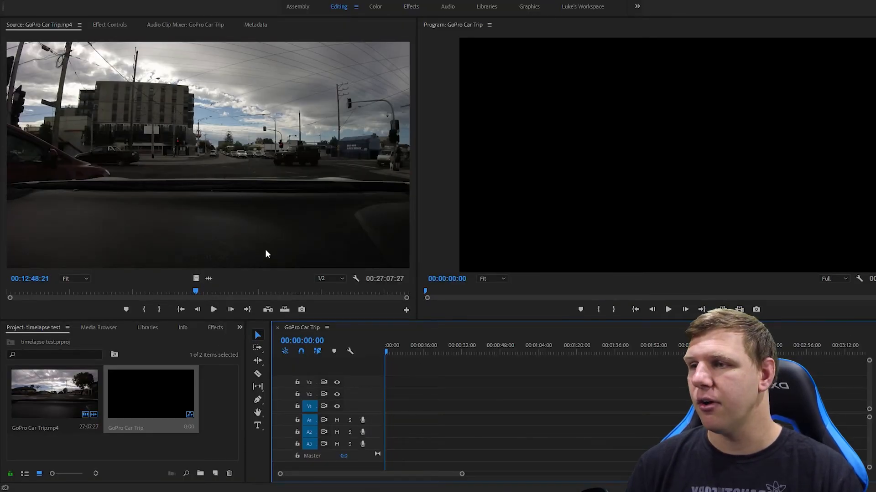
Step: Add only the video portion of the source clip to the start of the sequence's timeline
drag(194, 277, 386, 408)
click(498, 406)
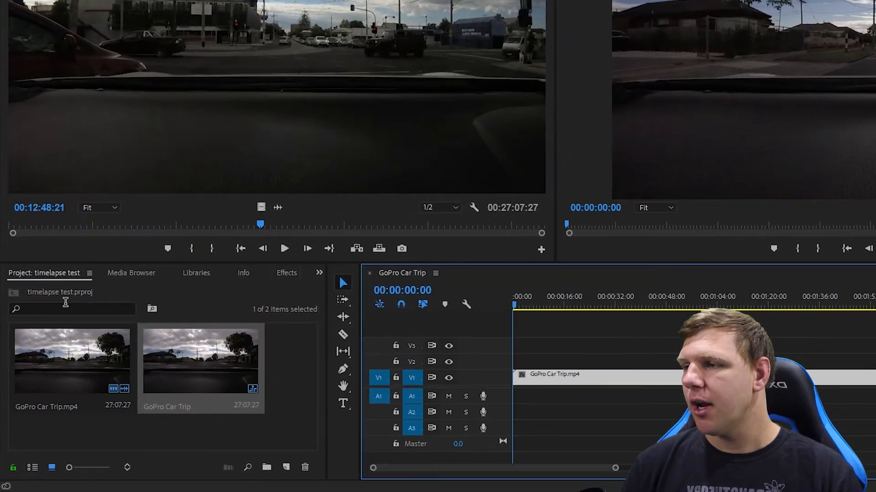
Step: Import a music track from the BenSound folder inside Videos > Music & Sounds
double_click(293, 360)
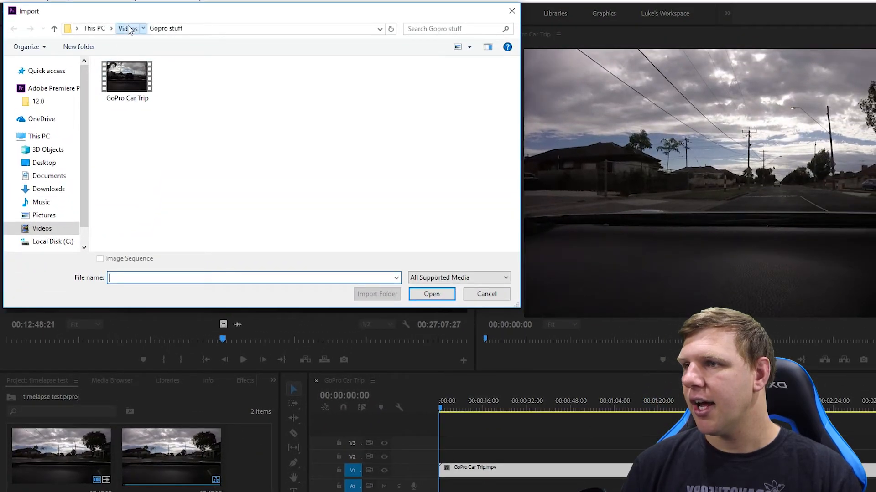
click(129, 29)
double_click(315, 112)
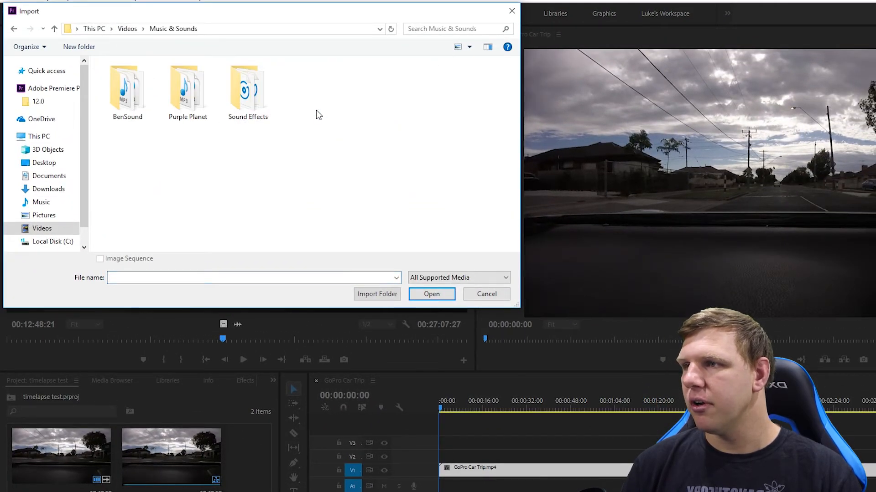
double_click(185, 94)
click(173, 28)
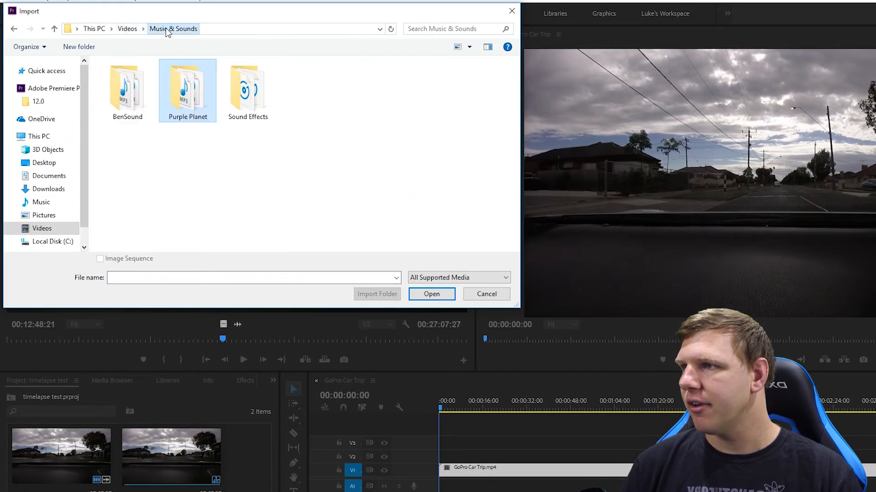
double_click(129, 93)
click(155, 91)
double_click(155, 91)
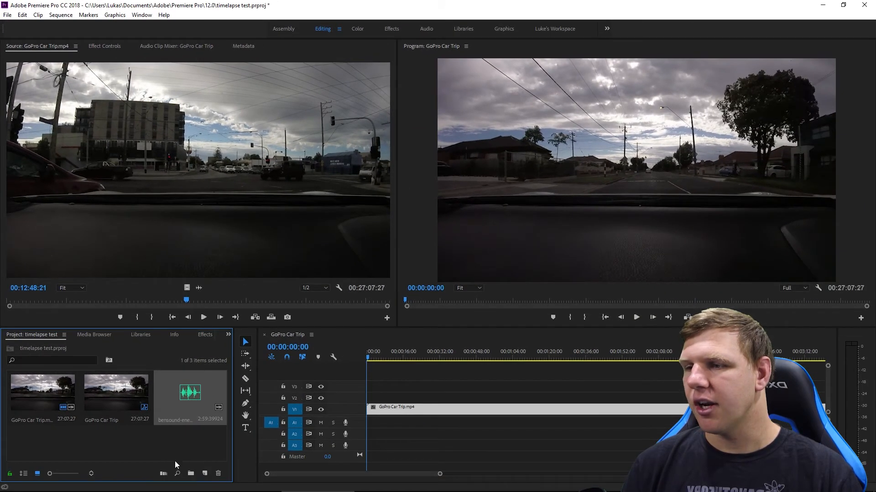
click(176, 452)
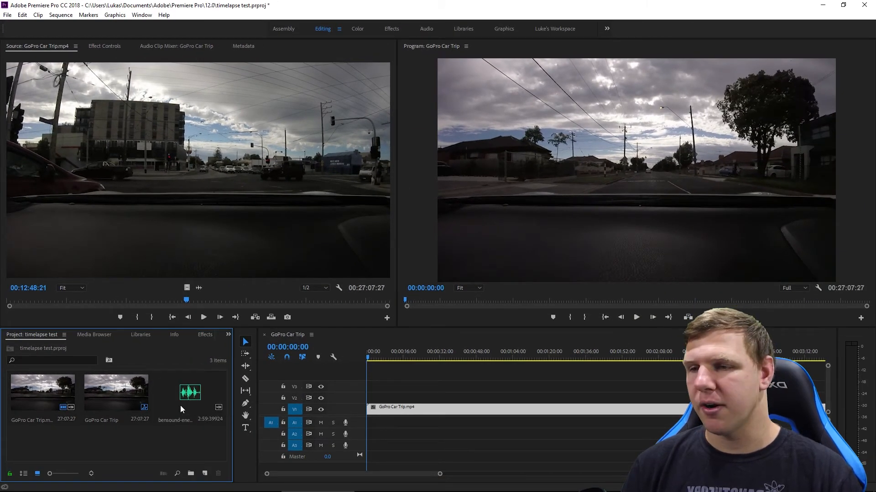
Step: Set the video clip's speed to 3000% in its Speed/Duration settings
click(481, 449)
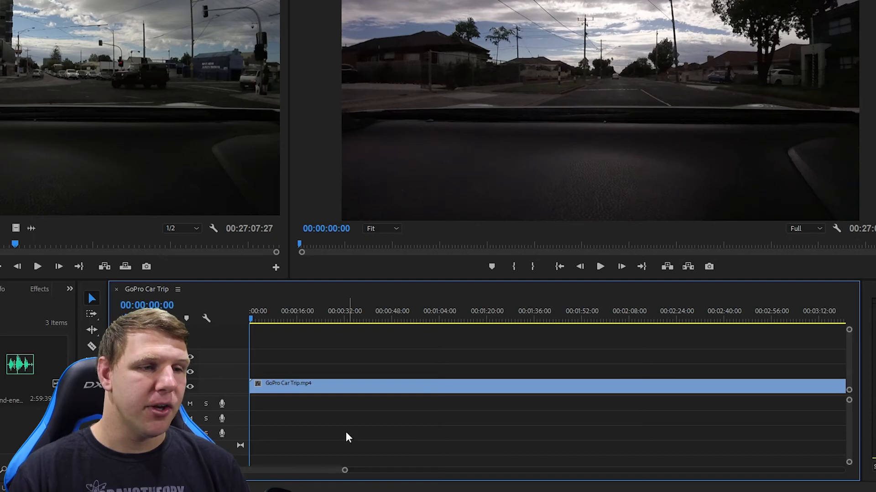
drag(346, 472, 842, 470)
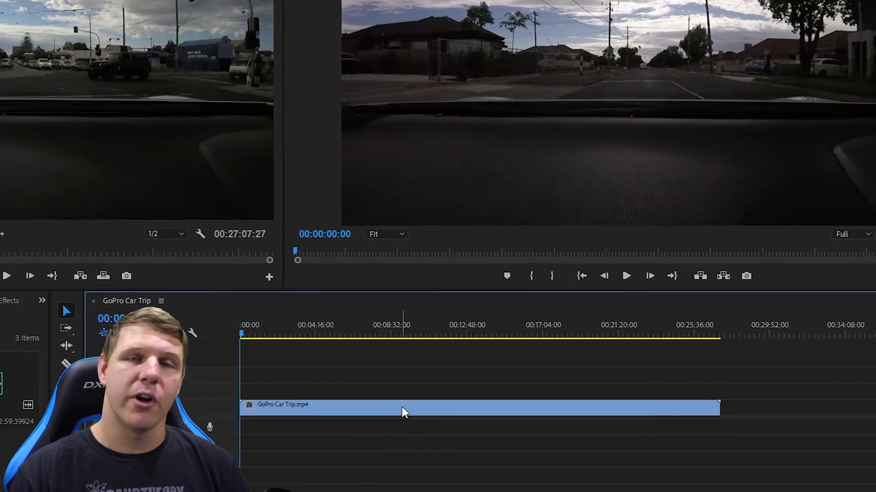
right_click(396, 389)
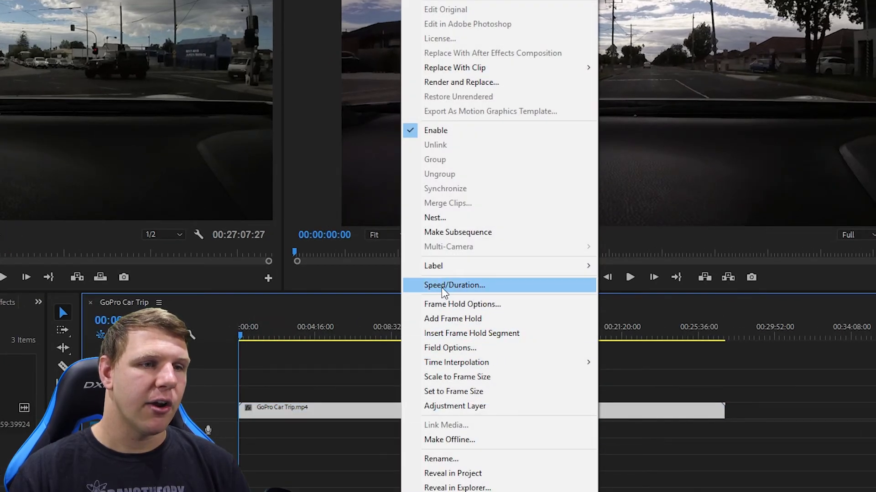
click(458, 285)
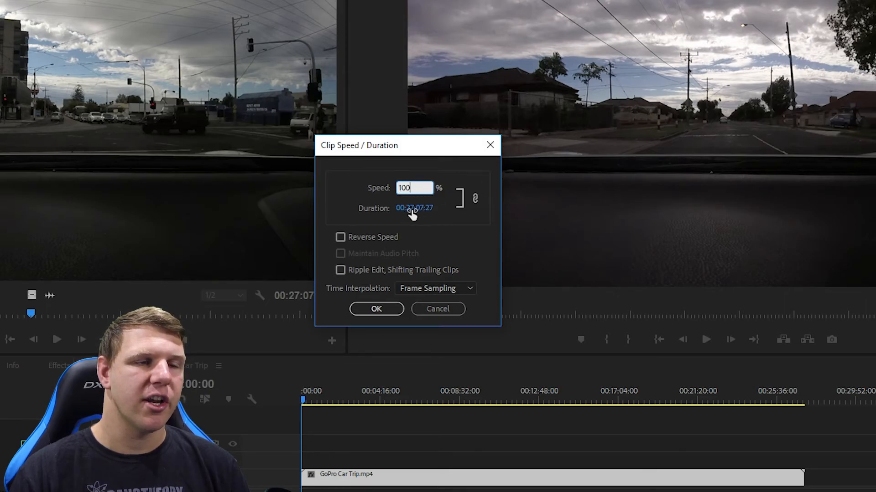
click(411, 211)
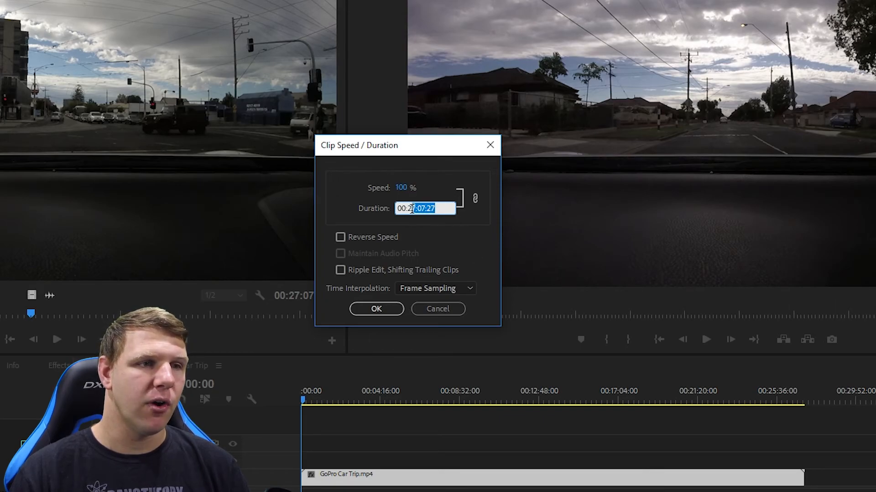
click(425, 201)
click(407, 188)
text(1000)
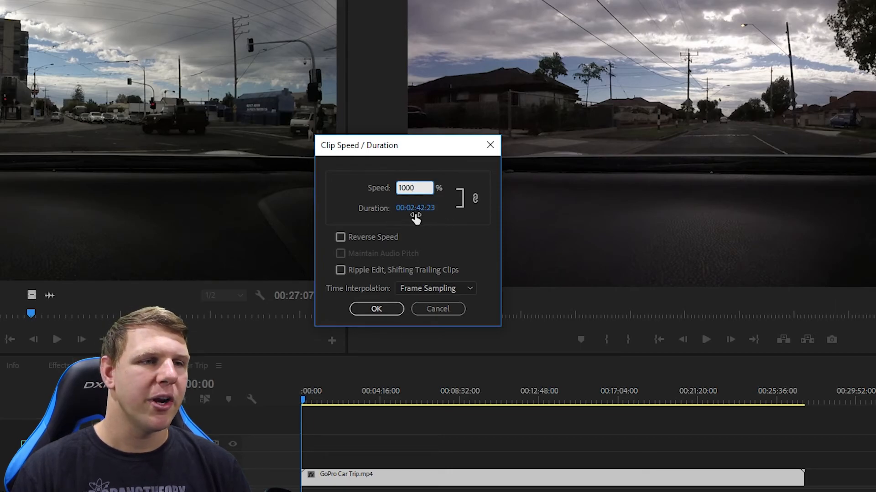
click(430, 187)
drag(430, 187, 338, 195)
text(3000)
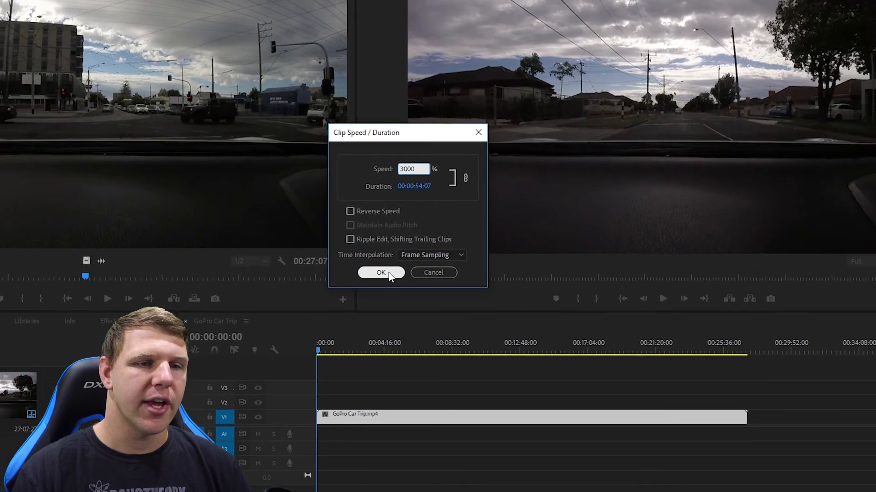
click(377, 300)
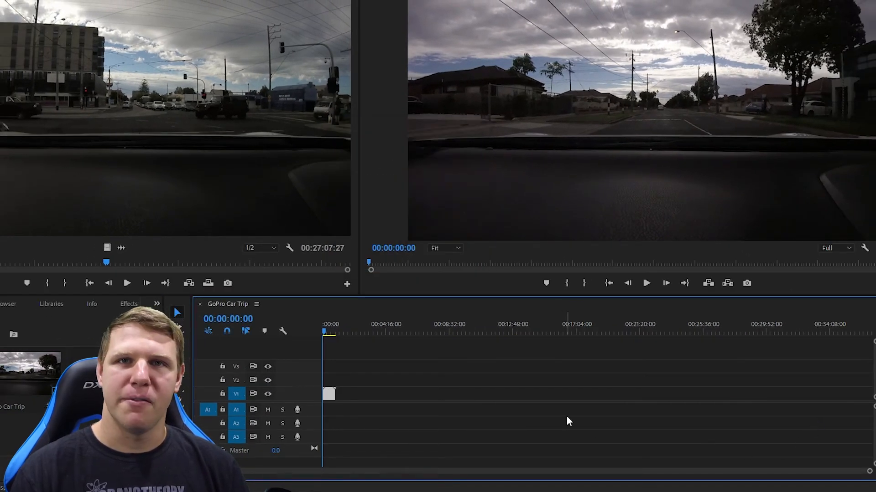
Step: Play back the sped-up clip in the sequence to preview the timelapse
drag(869, 472, 598, 461)
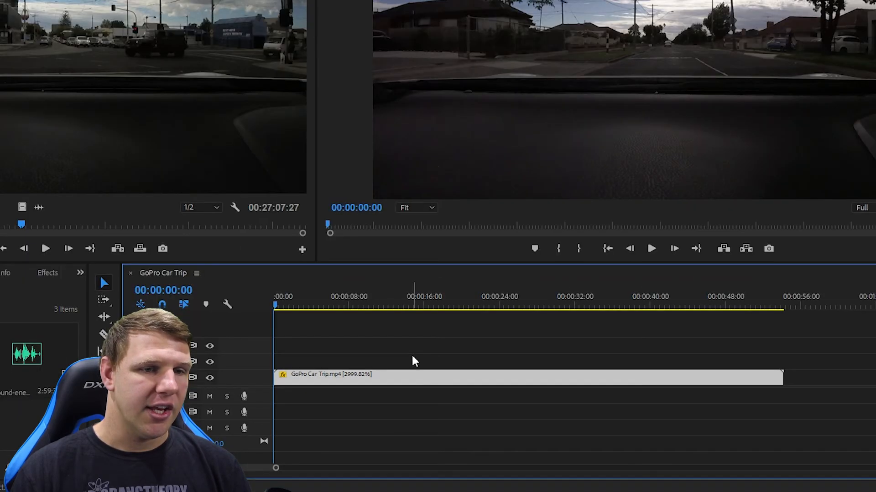
click(417, 378)
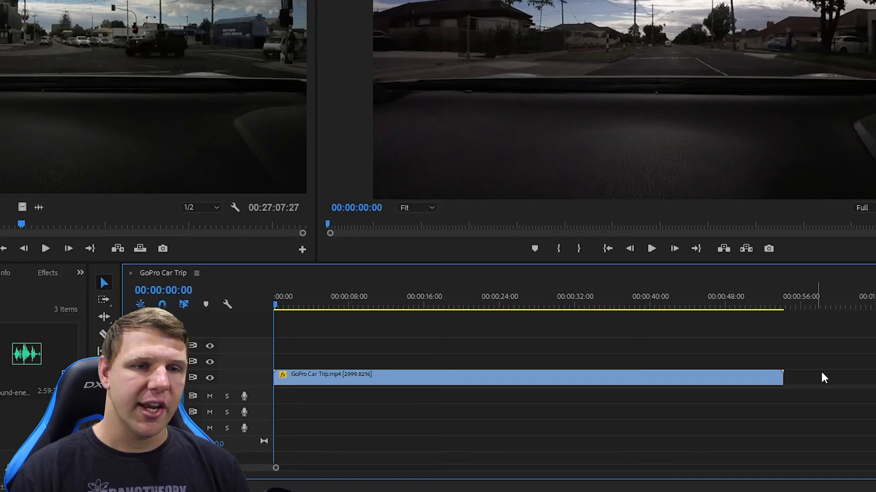
click(752, 391)
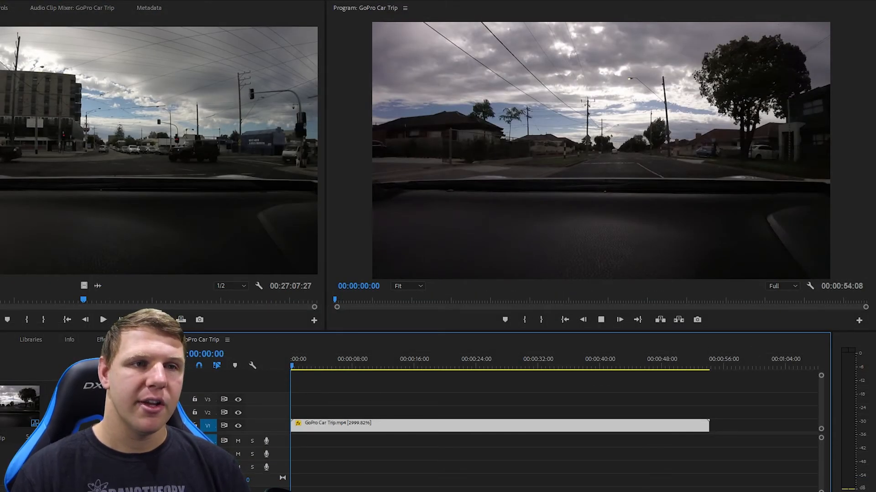
key(space)
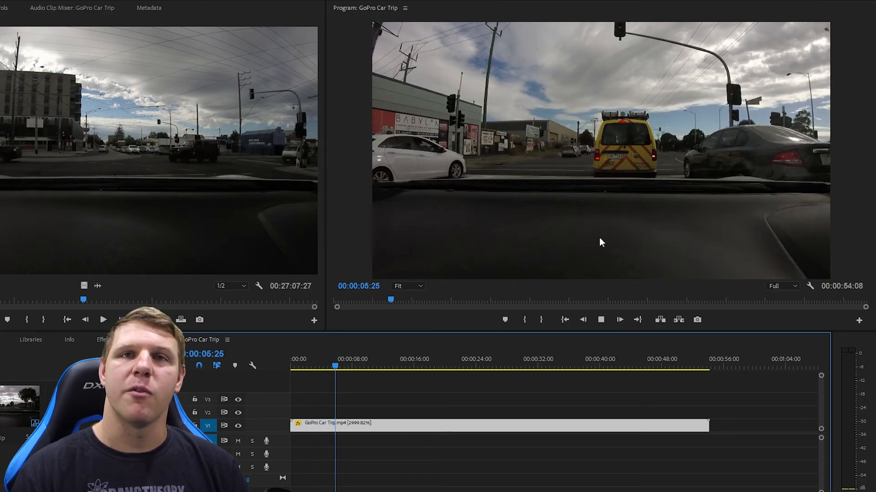
key(space)
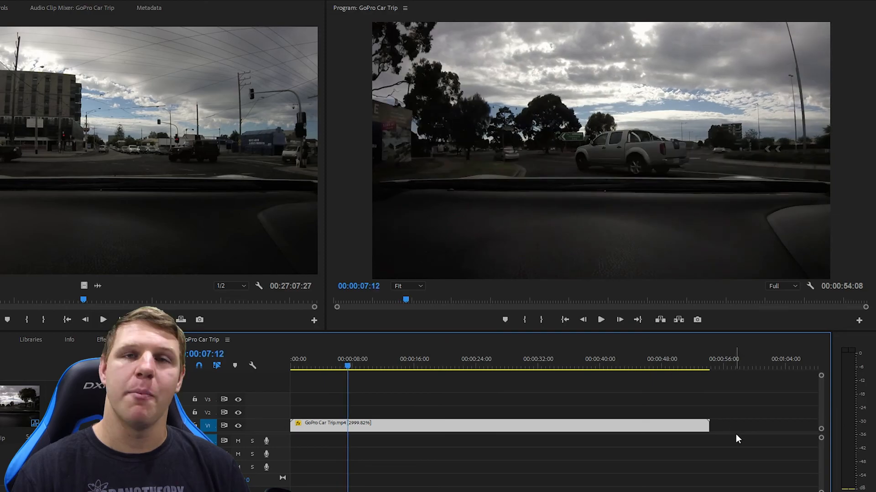